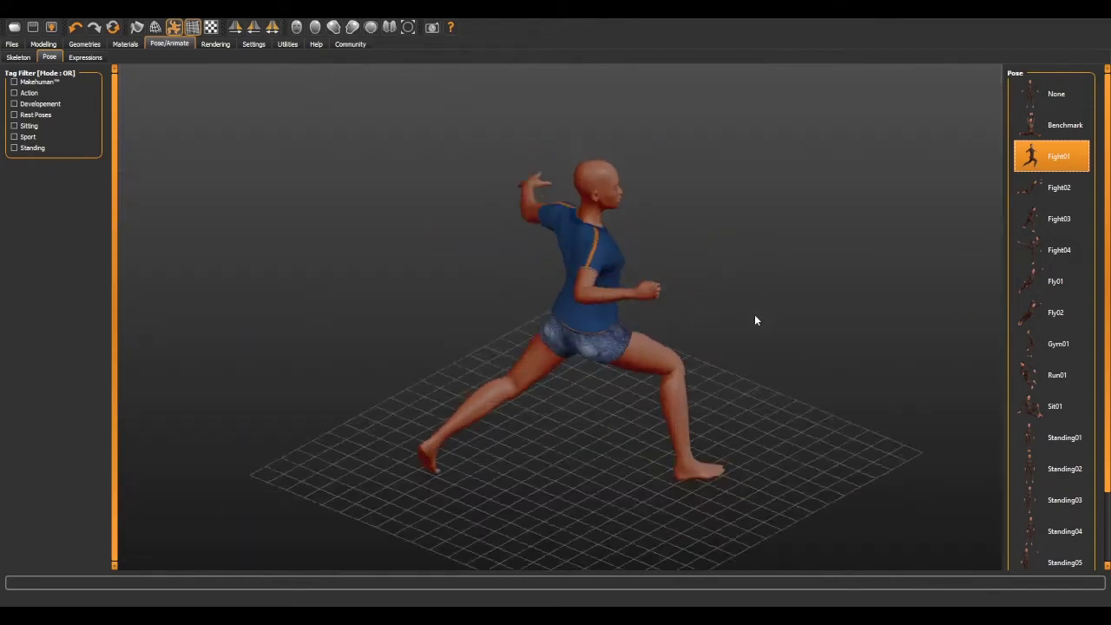
# Try the Fight02 and Fight04 poses, then settle on Fly02, orbiting to inspect each
pyautogui.click(1051, 181)
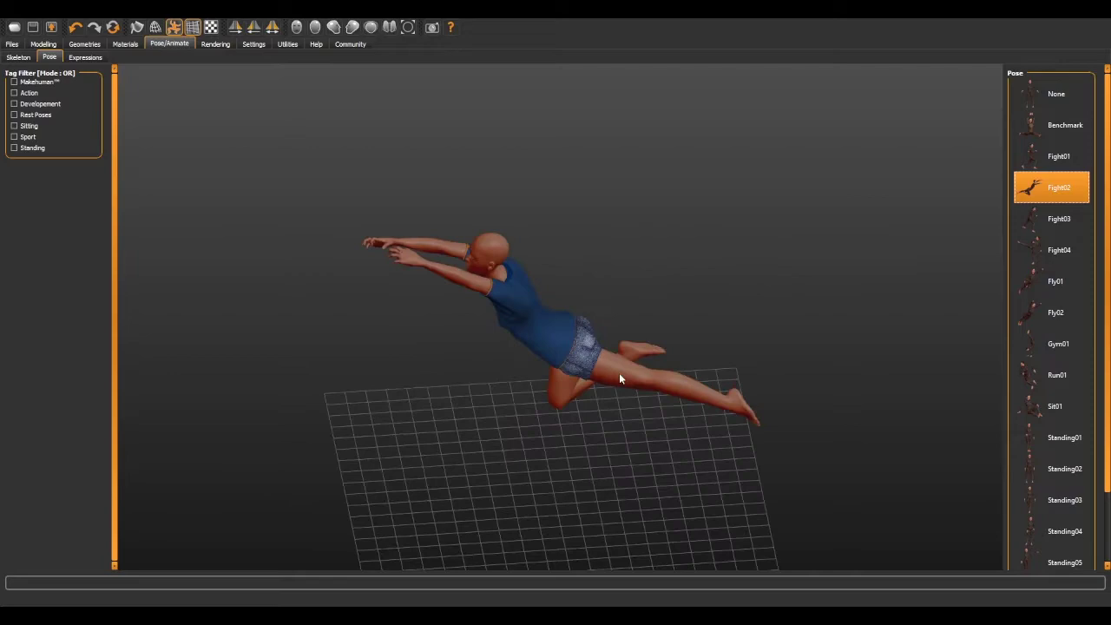
pyautogui.moveTo(619, 379); pyautogui.dragTo(422, 337)
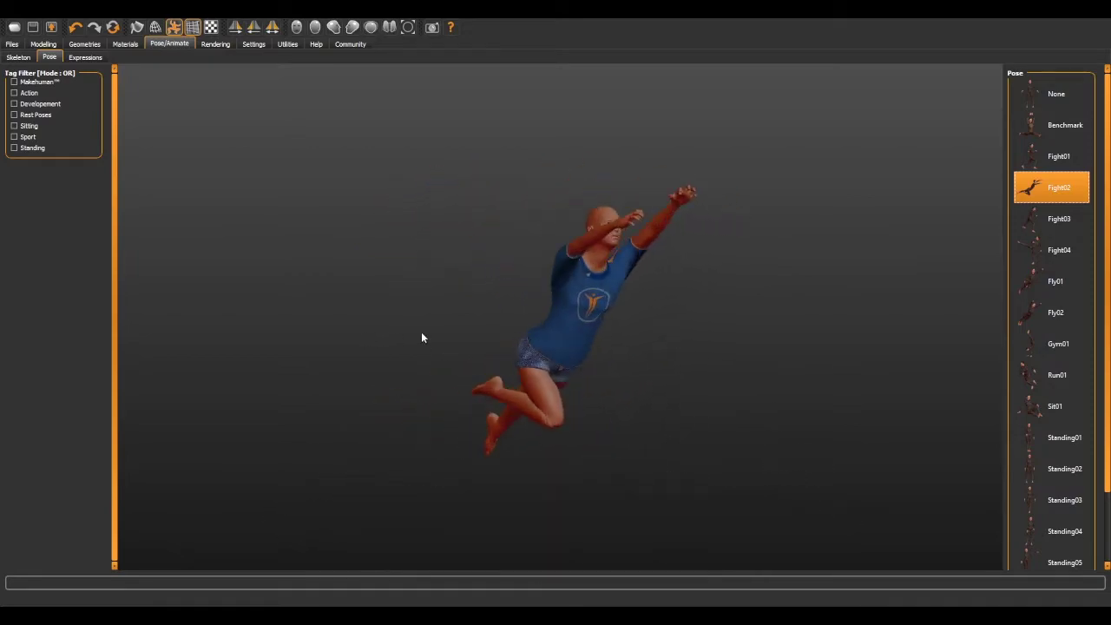
pyautogui.click(1048, 248)
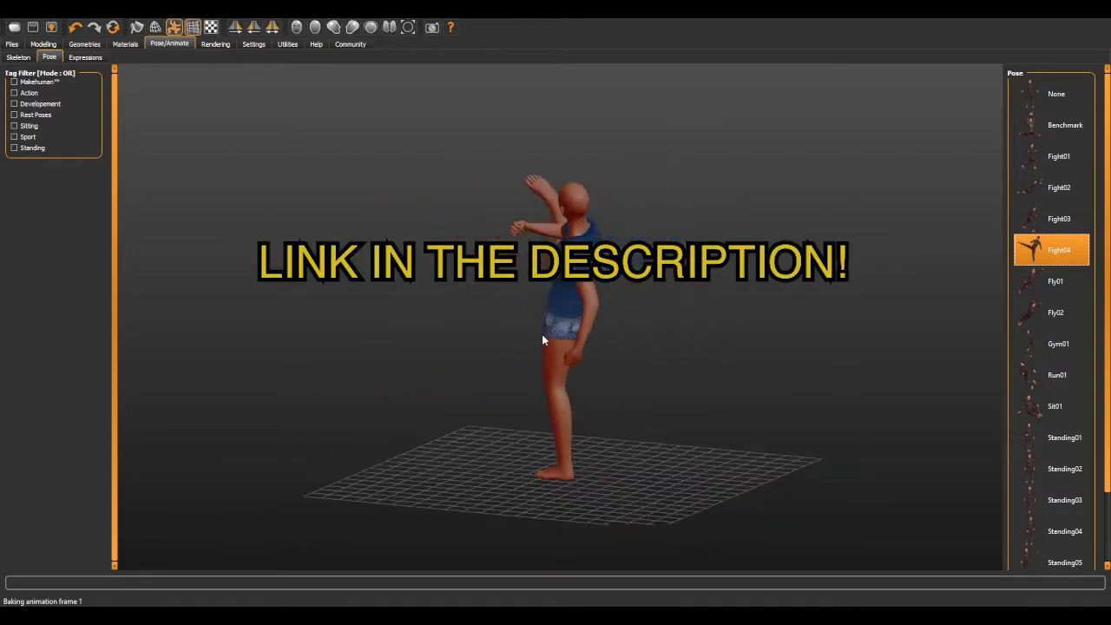
pyautogui.moveTo(541, 340); pyautogui.dragTo(233, 340)
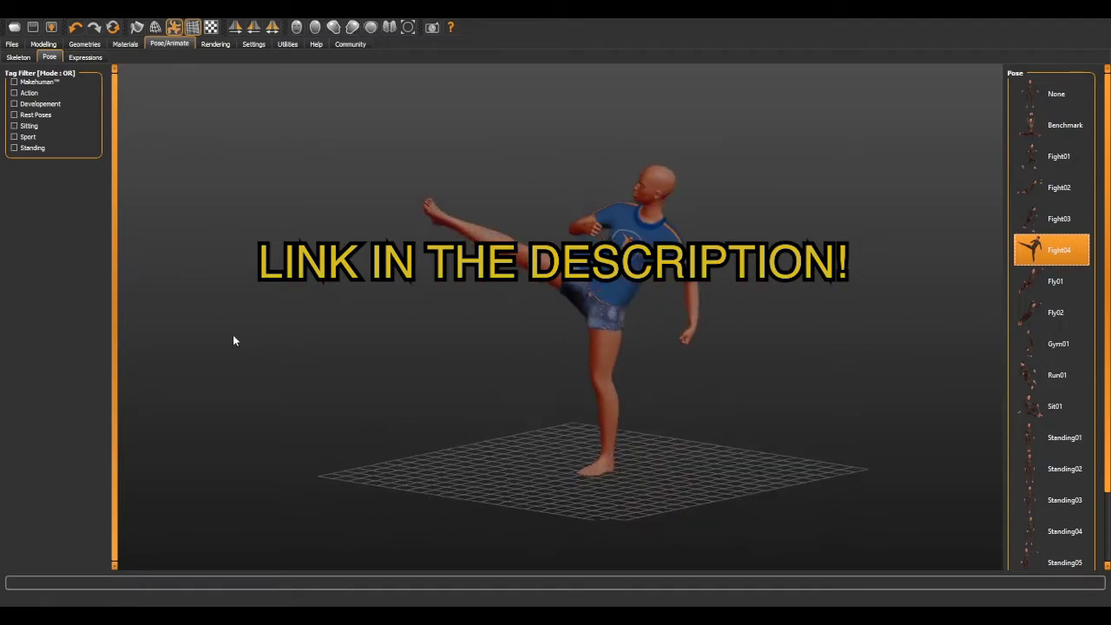
pyautogui.click(1054, 325)
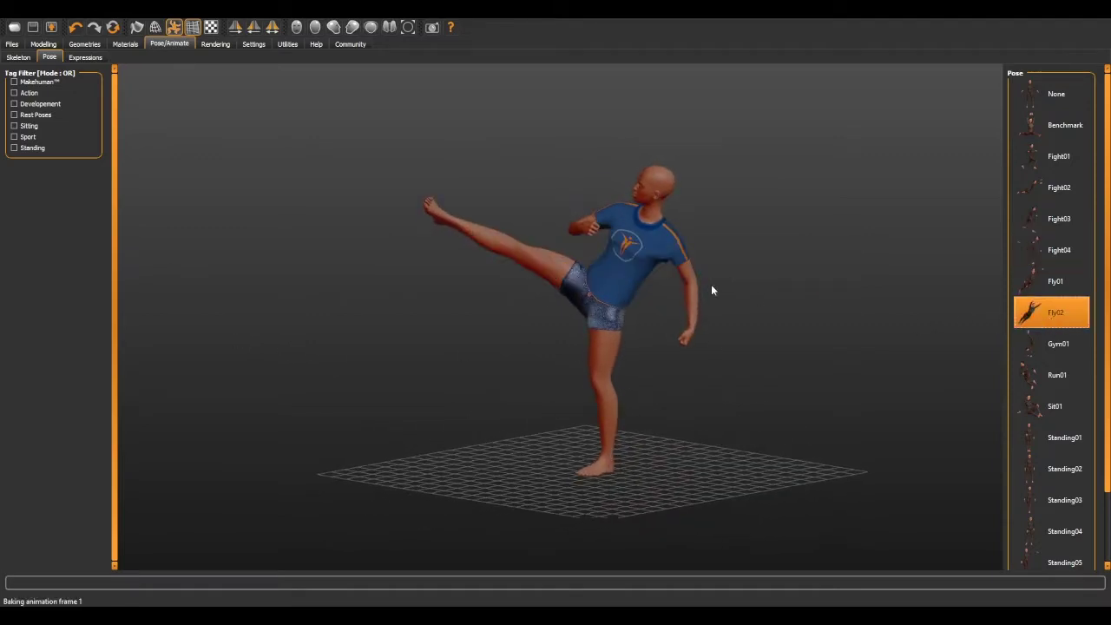
pyautogui.moveTo(429, 236); pyautogui.dragTo(149, 251)
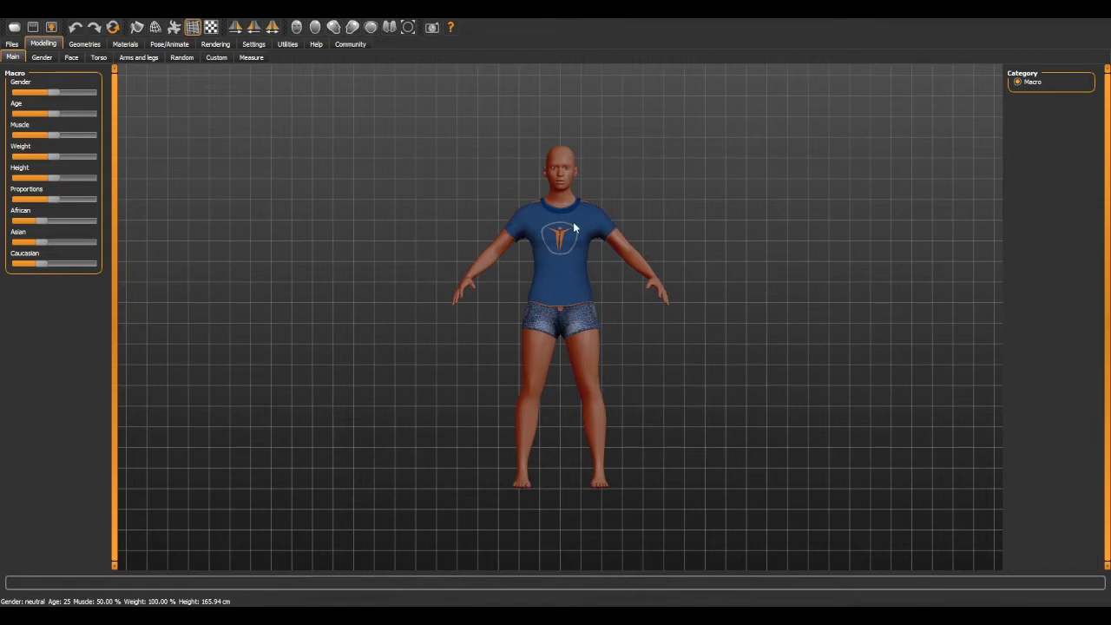
# Orbit and zoom around the default character, ending on a raised three-quarter view
pyautogui.moveTo(435, 261); pyautogui.dragTo(431, 308)
pyautogui.scroll(3, 431, 307)
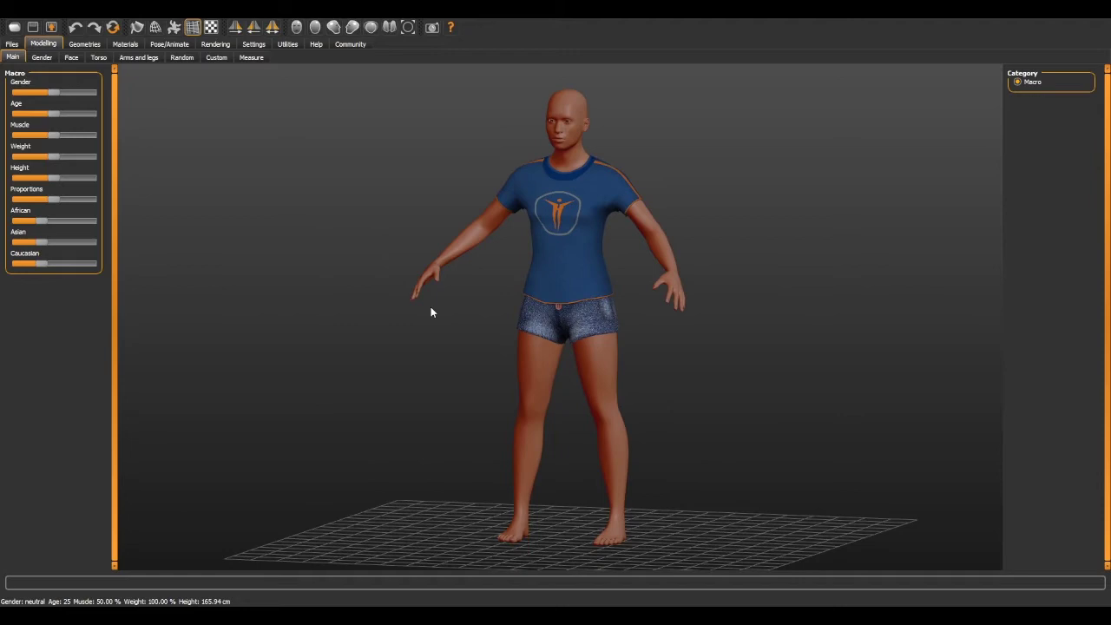
pyautogui.scroll(-3, 430, 316)
pyautogui.scroll(1, 426, 328)
pyautogui.moveTo(408, 322); pyautogui.dragTo(339, 82)
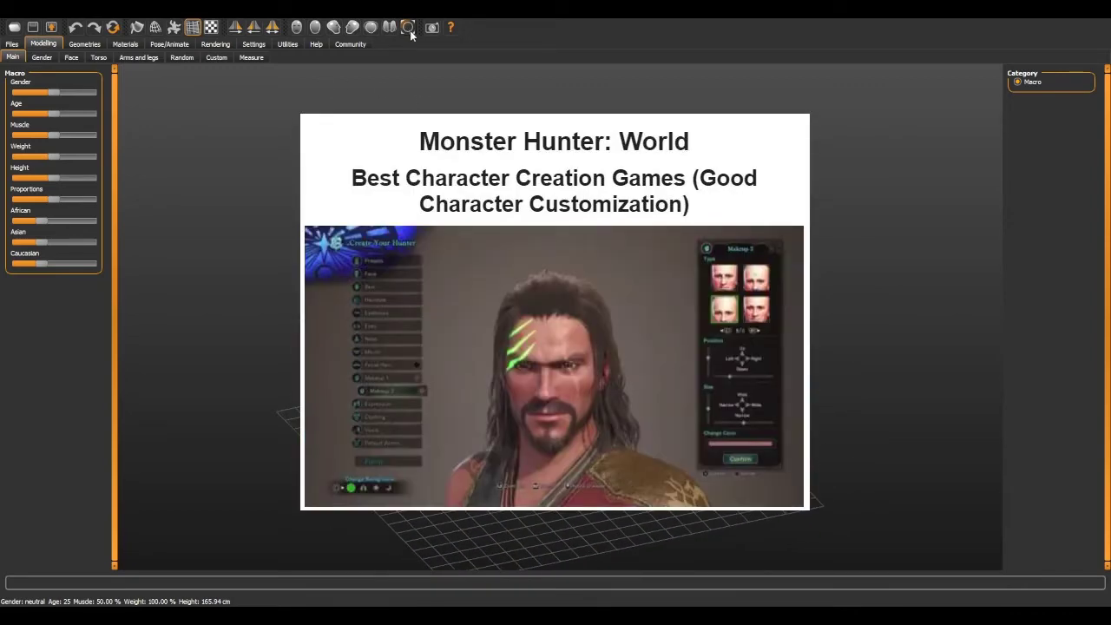
# Reset the viewport to a flat front view of the character
pyautogui.click(408, 28)
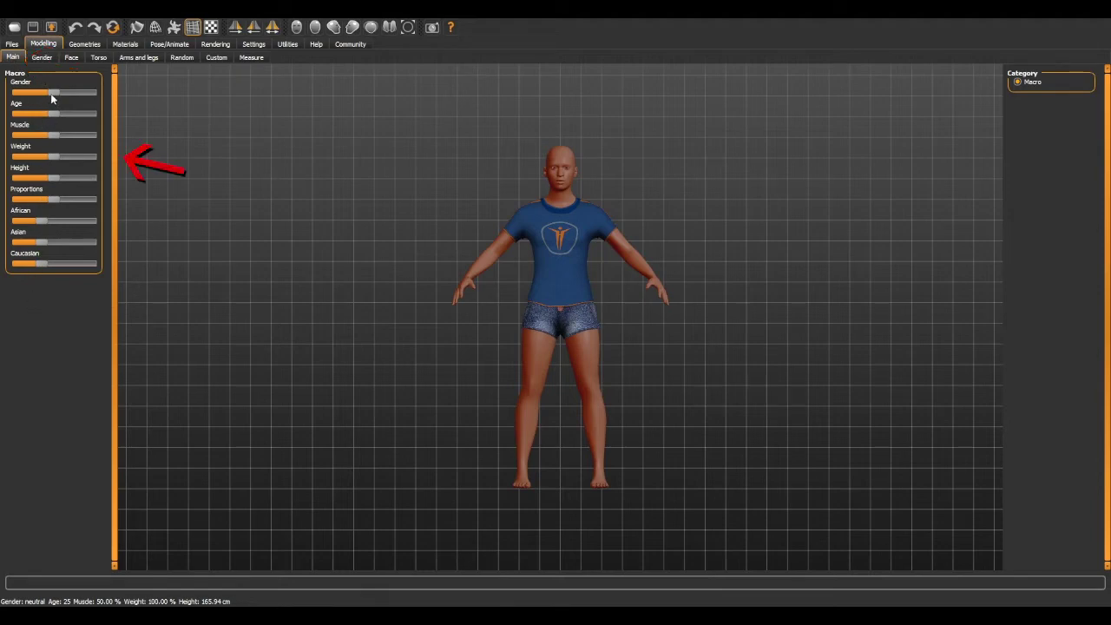
# Nudge the Gender slider slightly, then bring up the Gender page with breast-shaping sliders
pyautogui.moveTo(53, 99)
pyautogui.mouseDown()
pyautogui.moveTo(86, 102)
pyautogui.moveTo(11, 110)
pyautogui.moveTo(87, 93)
pyautogui.moveTo(54, 98)
pyautogui.mouseUp()
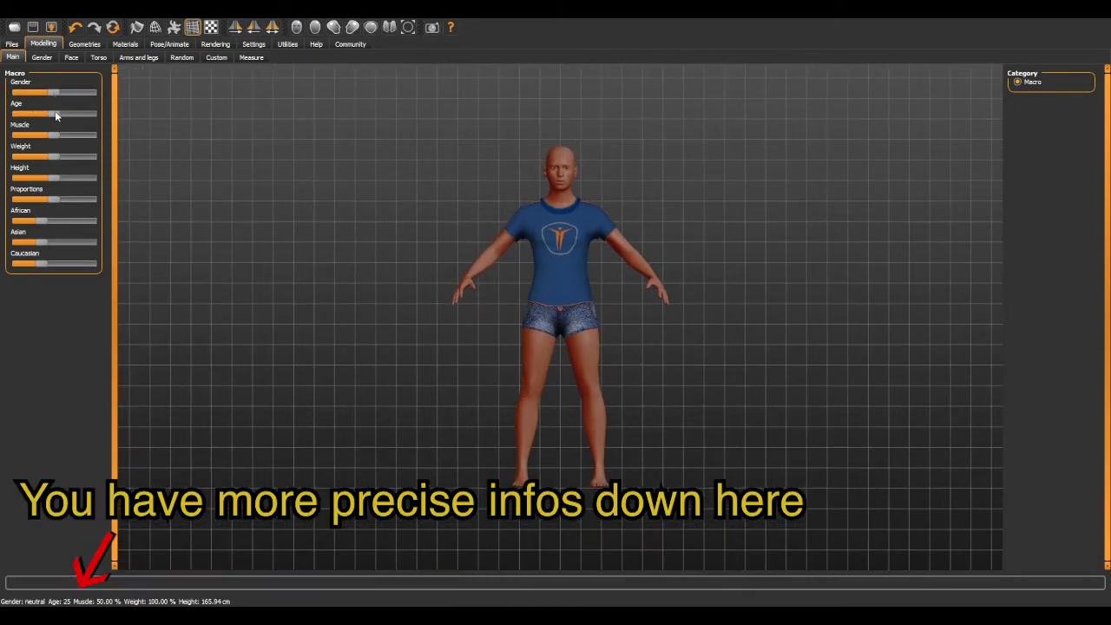
pyautogui.click(42, 57)
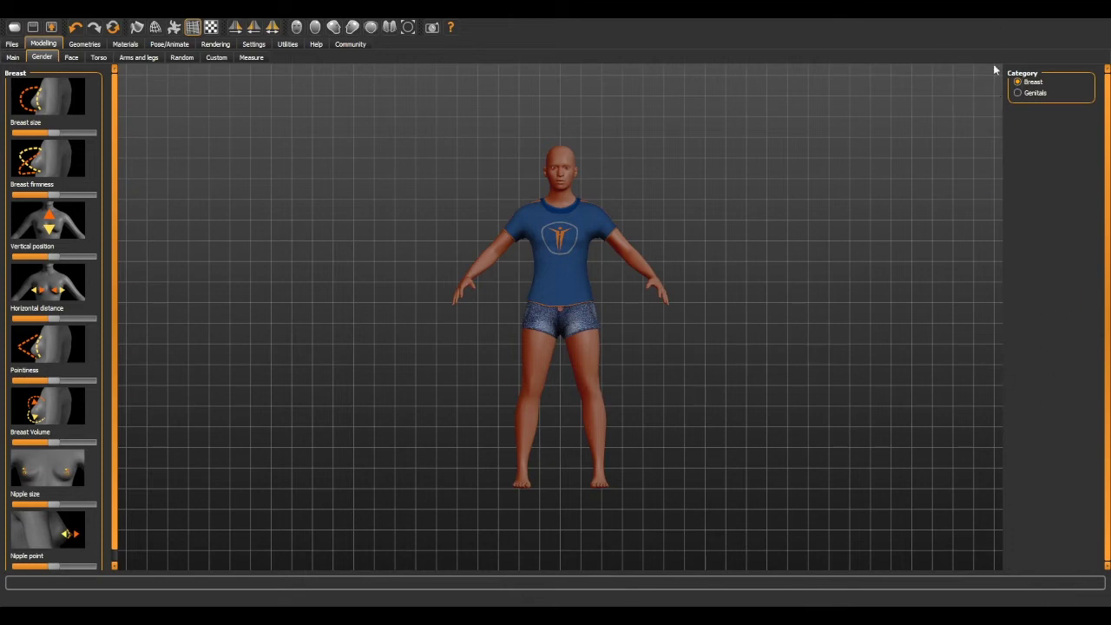
# Browse Face, Torso and Arms and legs options, show Right arm sliders, and apply arm symmetry
pyautogui.click(71, 57)
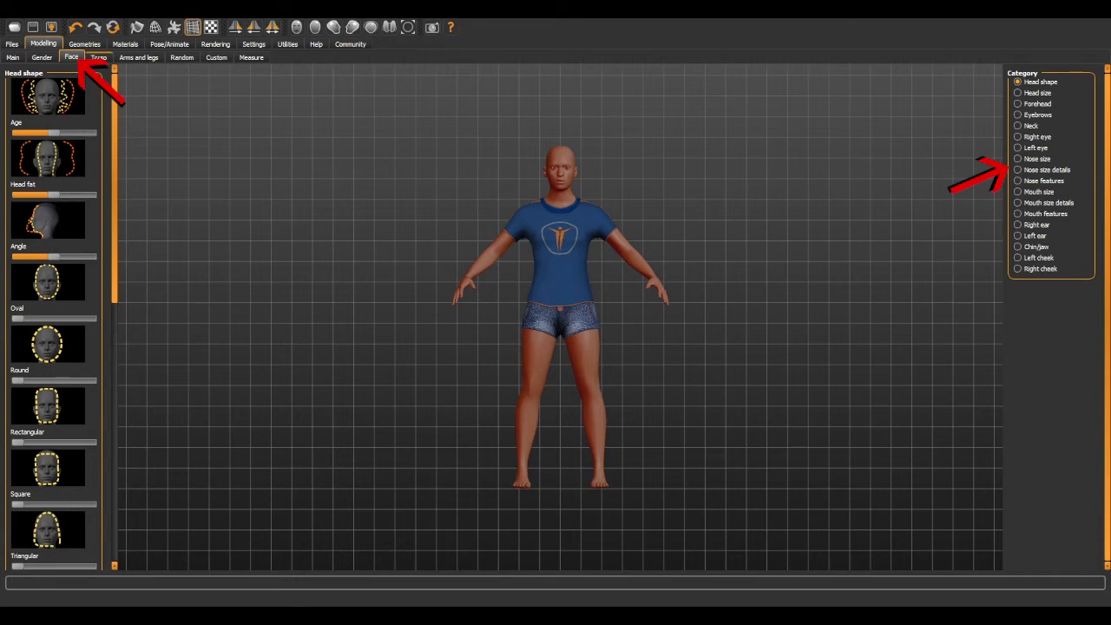
pyautogui.click(98, 58)
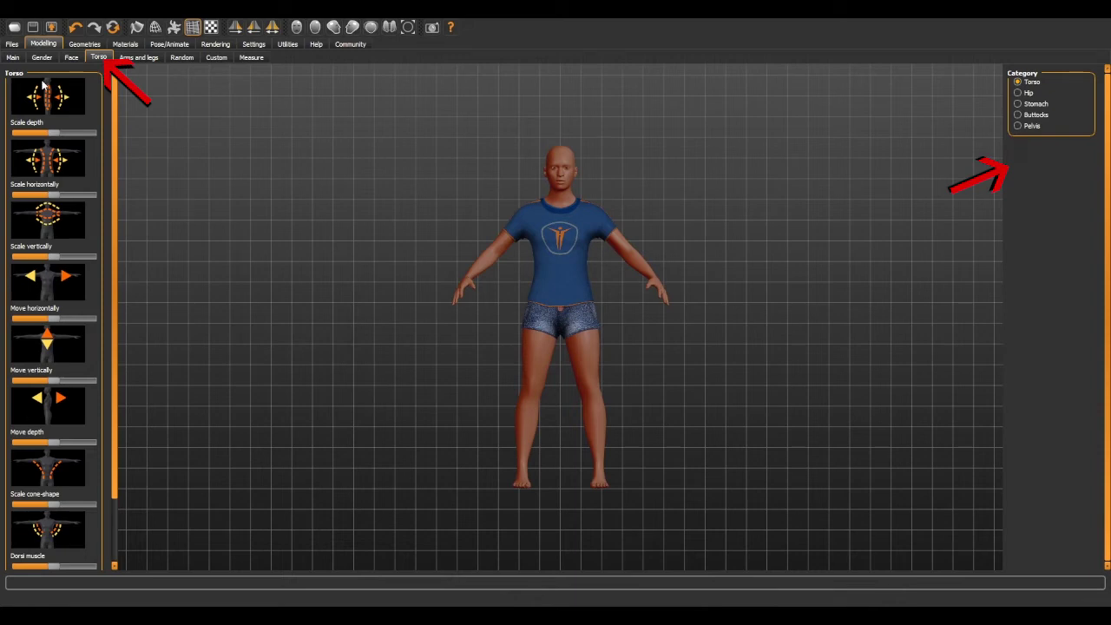
pyautogui.click(126, 59)
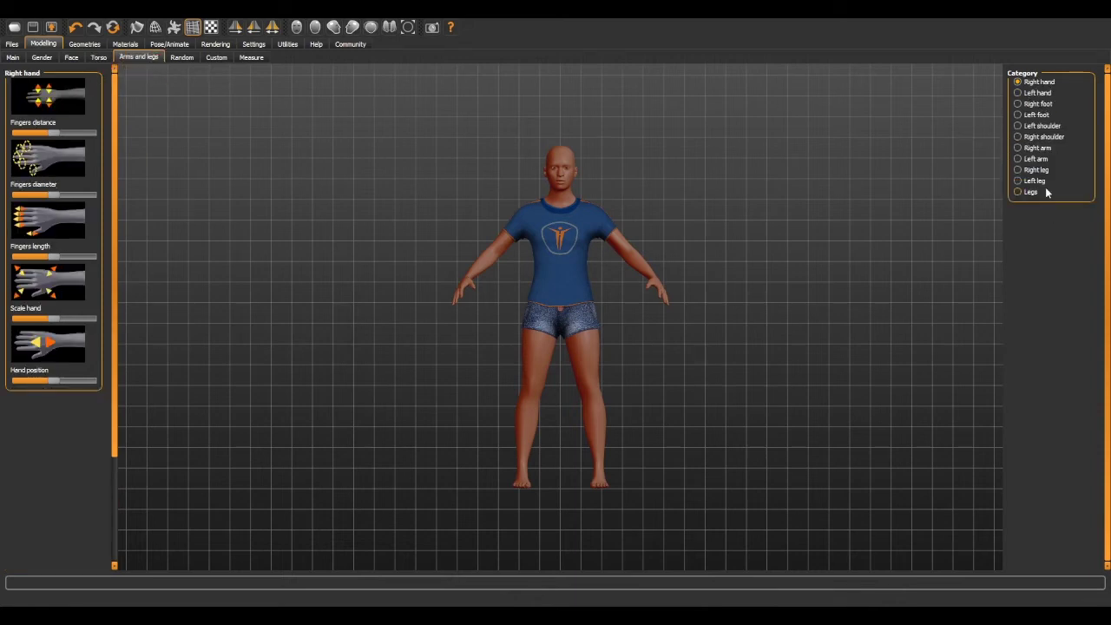
pyautogui.click(458, 293)
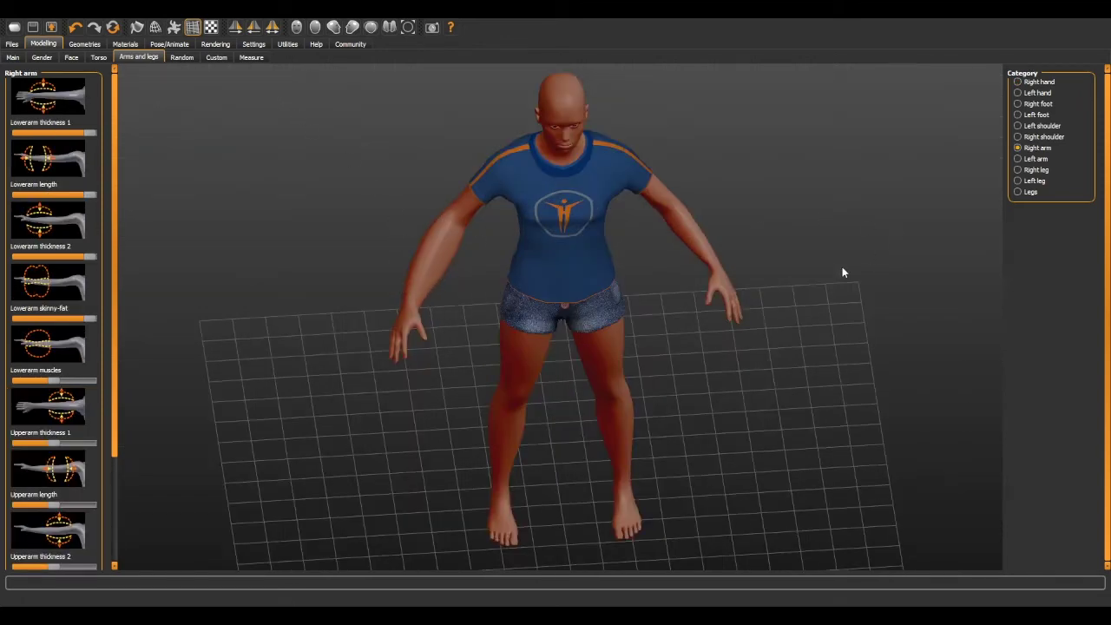
pyautogui.click(236, 28)
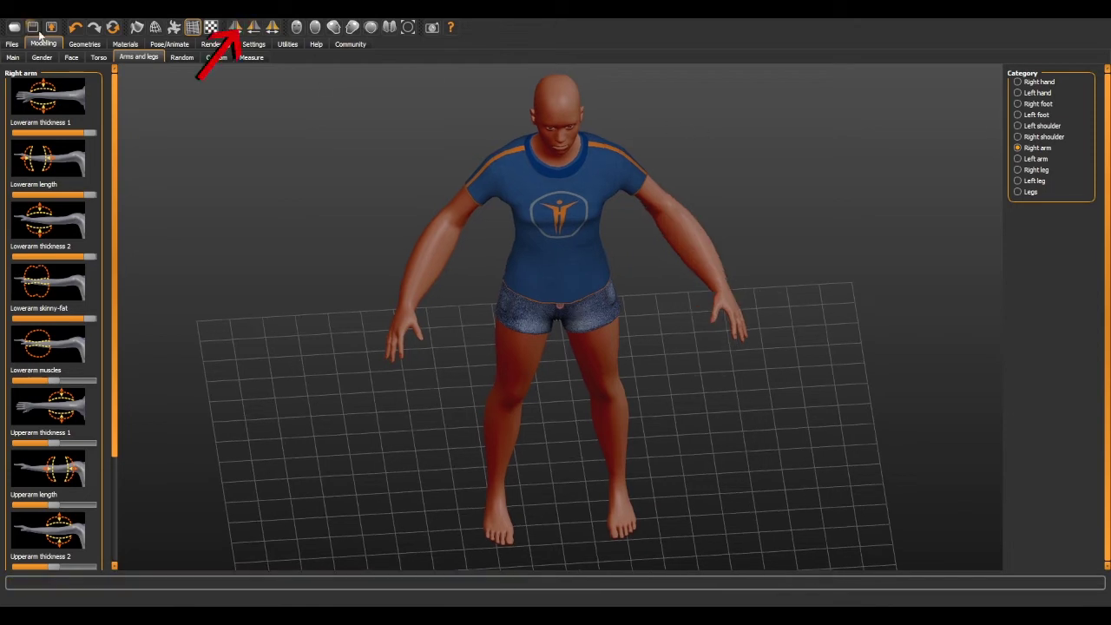
pyautogui.click(254, 27)
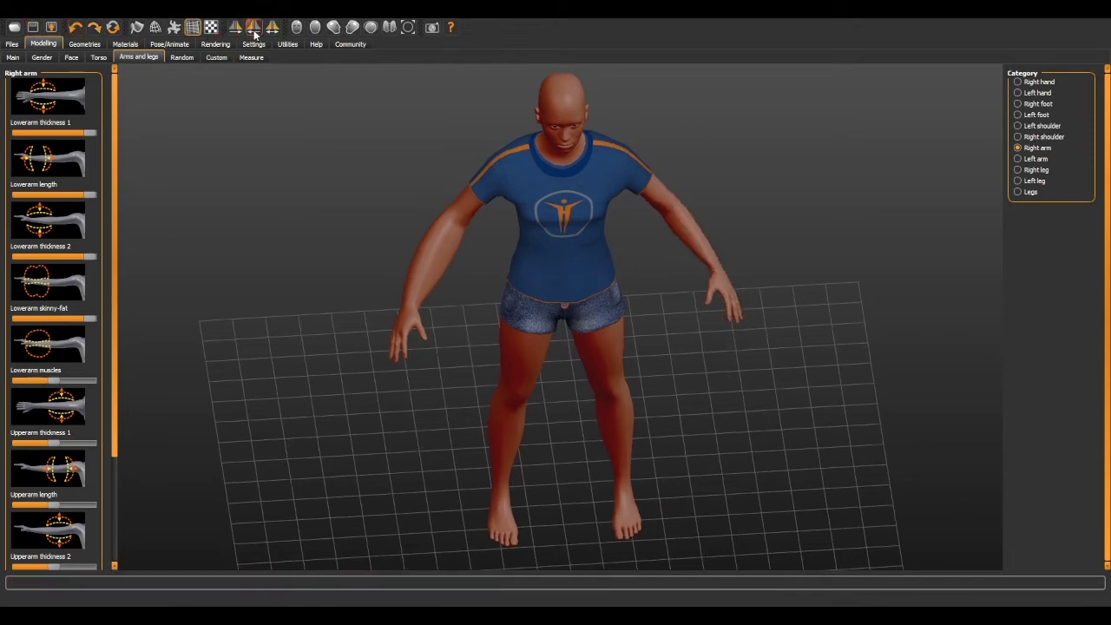
# In Geometries, set the character's Eyes to None
pyautogui.click(84, 43)
pyautogui.moveTo(377, 168)
pyautogui.mouseDown()
pyautogui.moveTo(324, 166)
pyautogui.moveTo(444, 171)
pyautogui.moveTo(397, 167)
pyautogui.mouseUp()
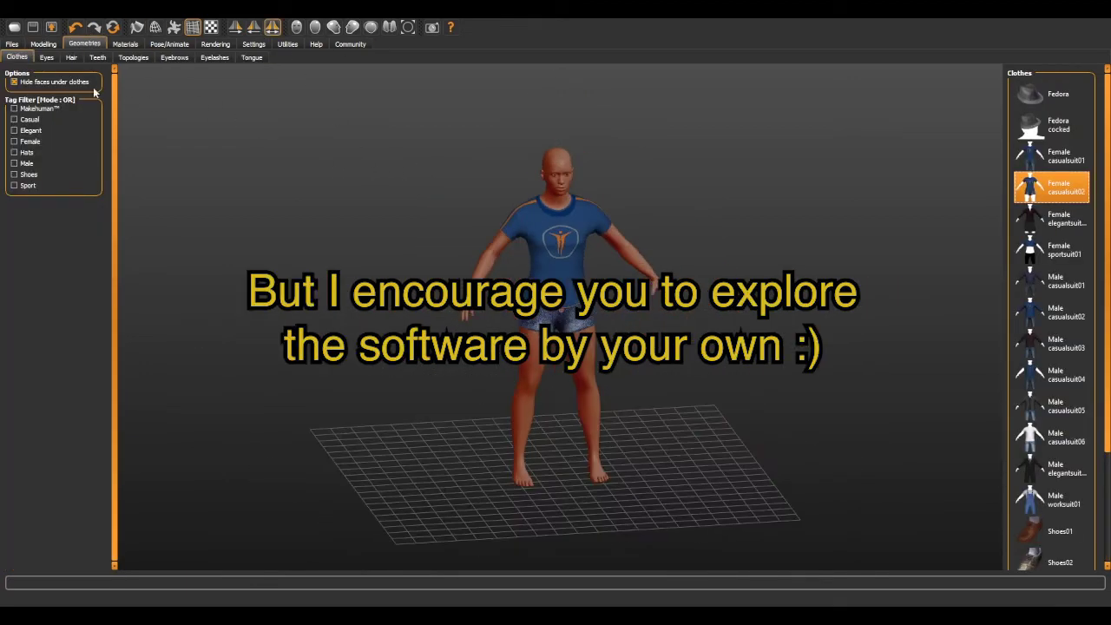
pyautogui.click(47, 59)
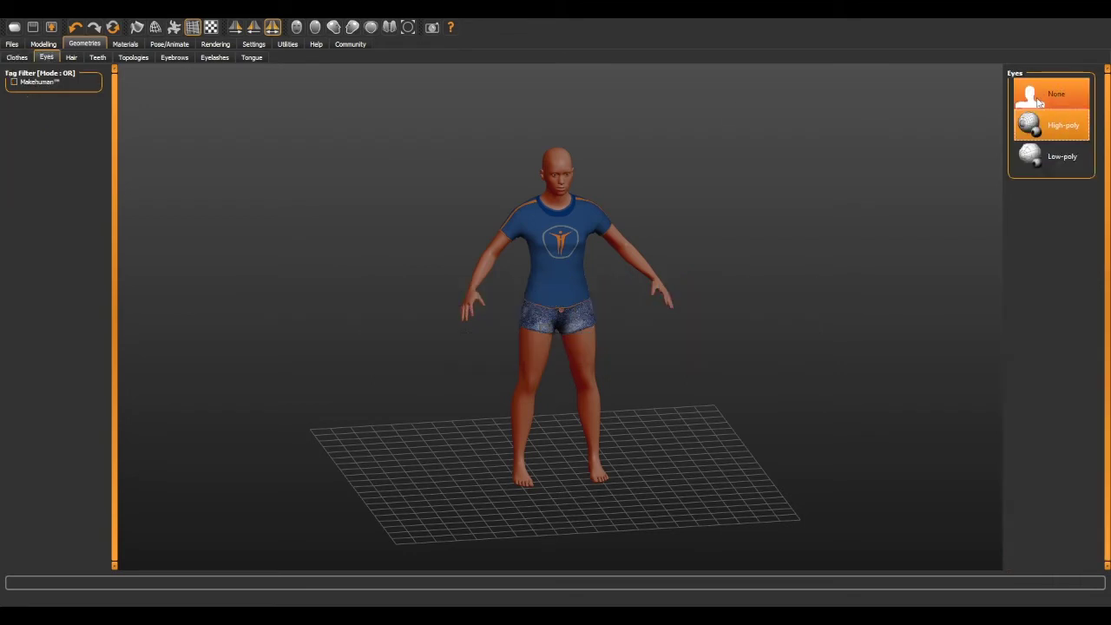
pyautogui.click(1042, 97)
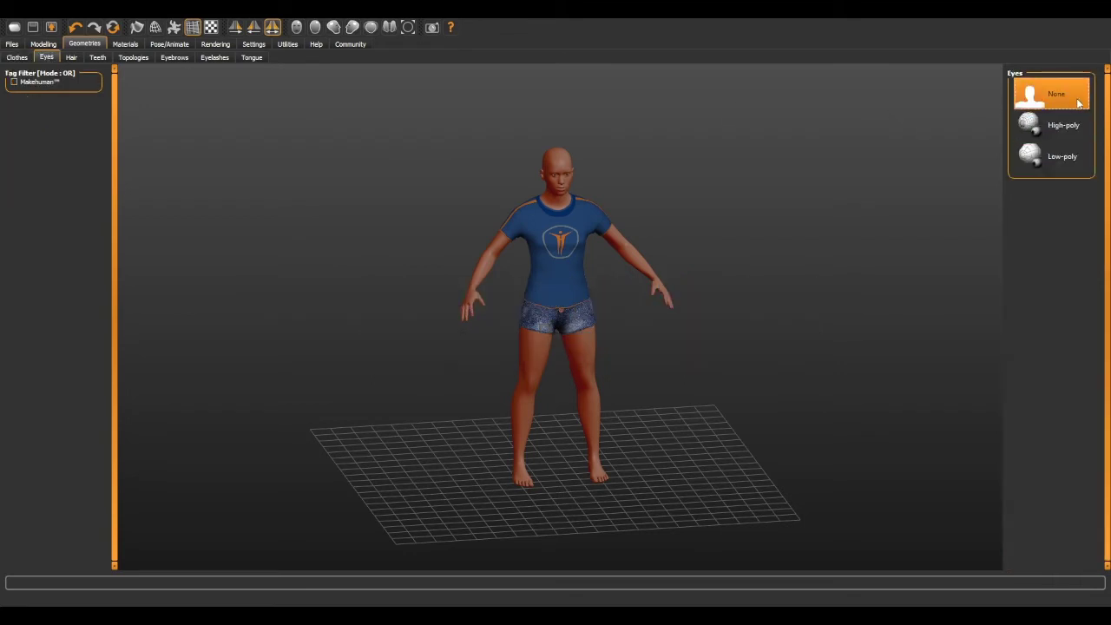
# Review the Hair, Teeth, Topologies, Eyebrows, Materials and Pose/Animate choices
pyautogui.click(68, 58)
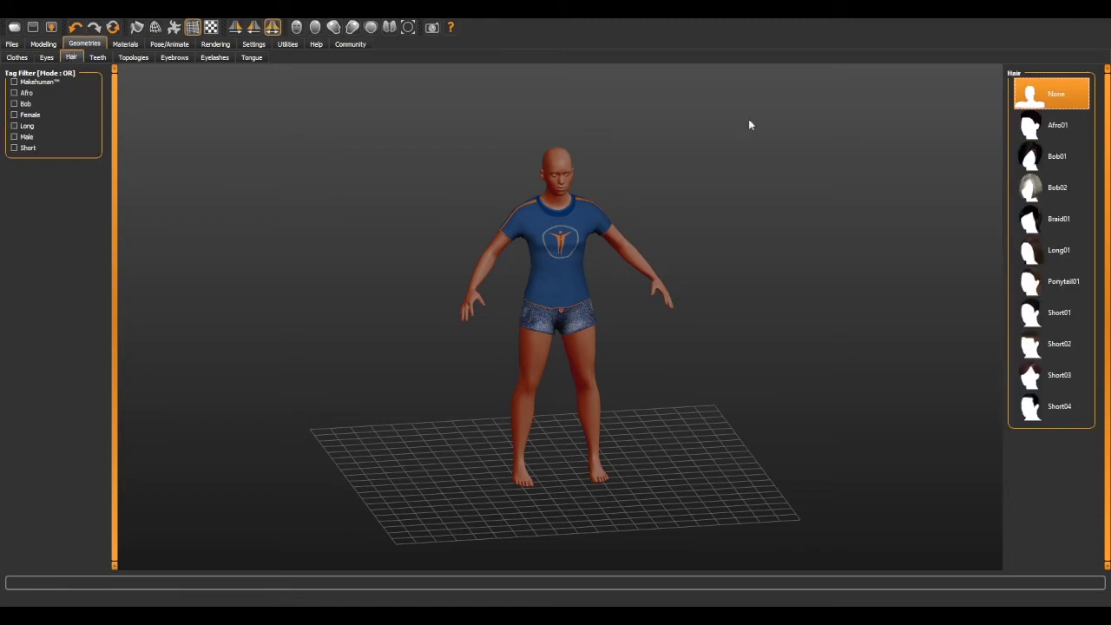
pyautogui.click(104, 58)
pyautogui.click(137, 58)
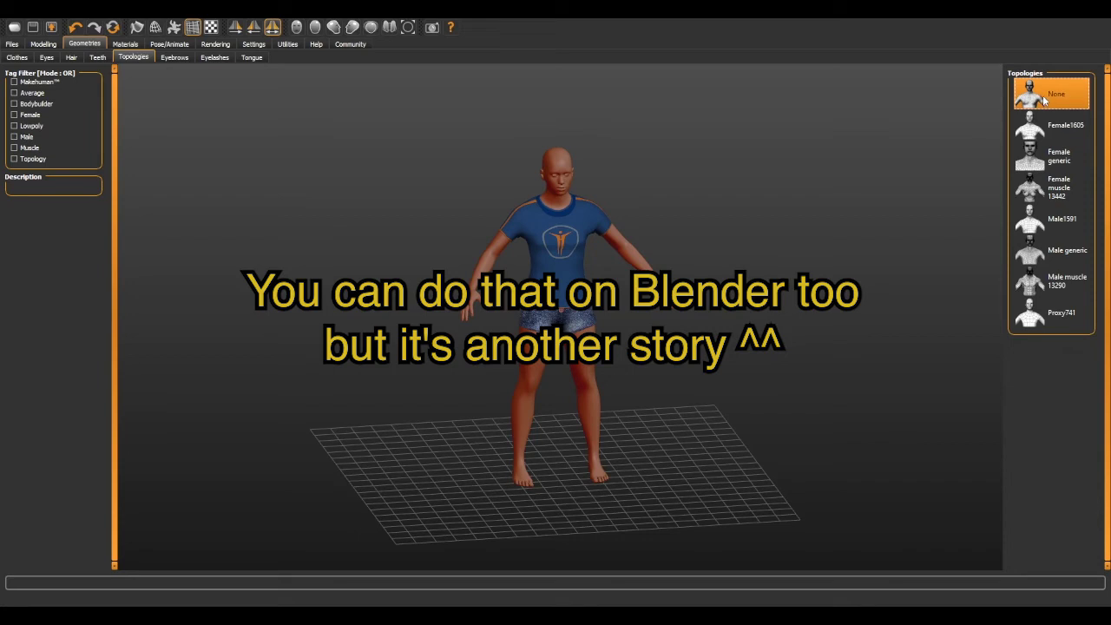
pyautogui.click(173, 58)
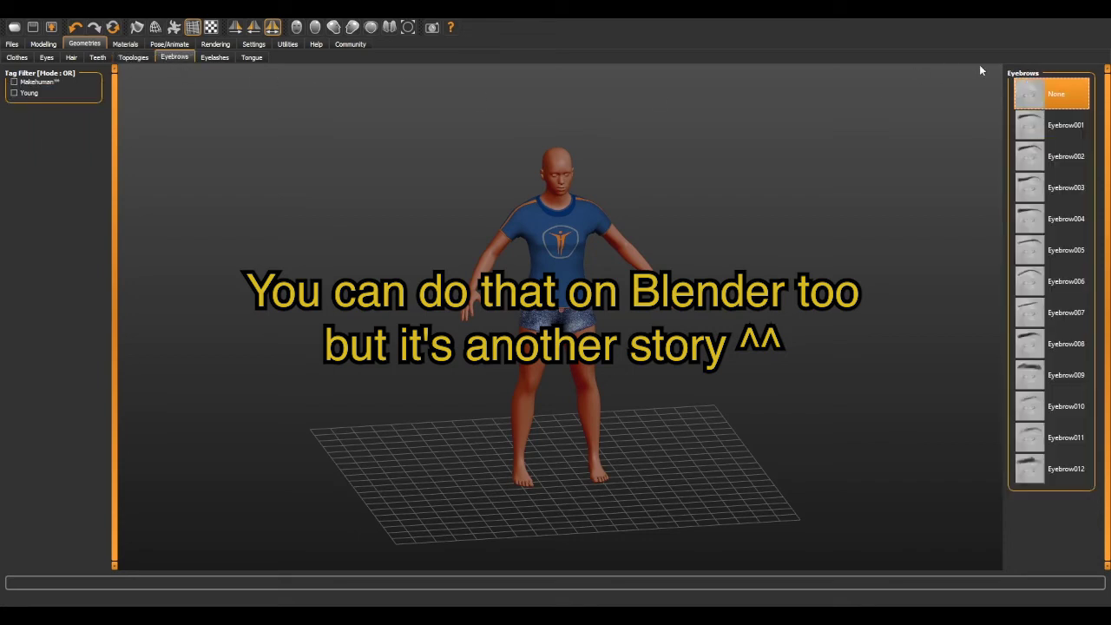
pyautogui.click(125, 43)
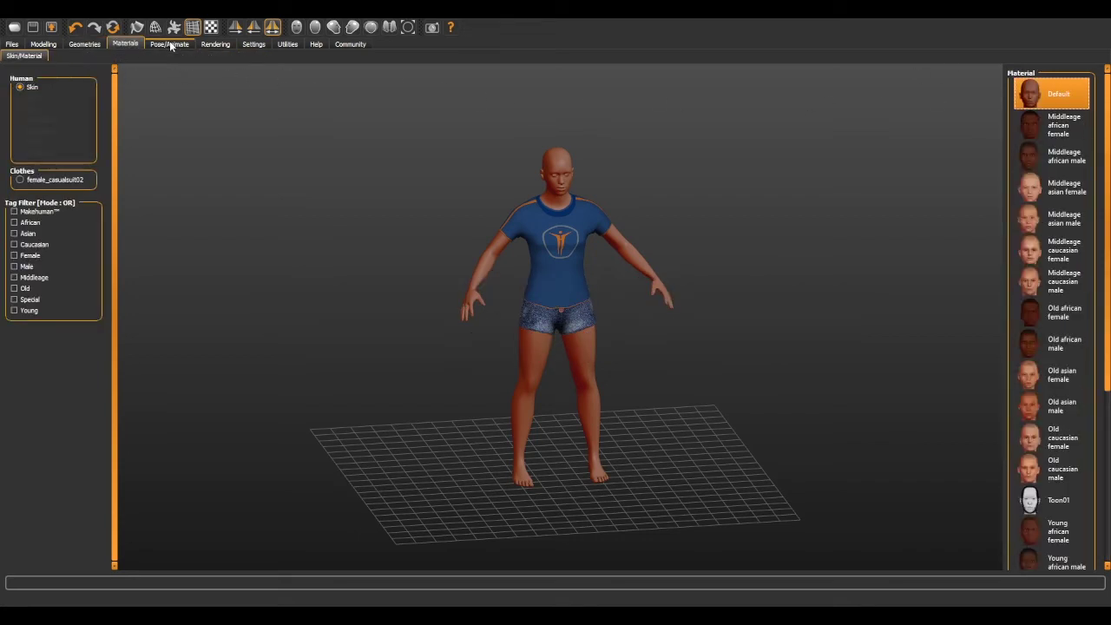
pyautogui.click(169, 44)
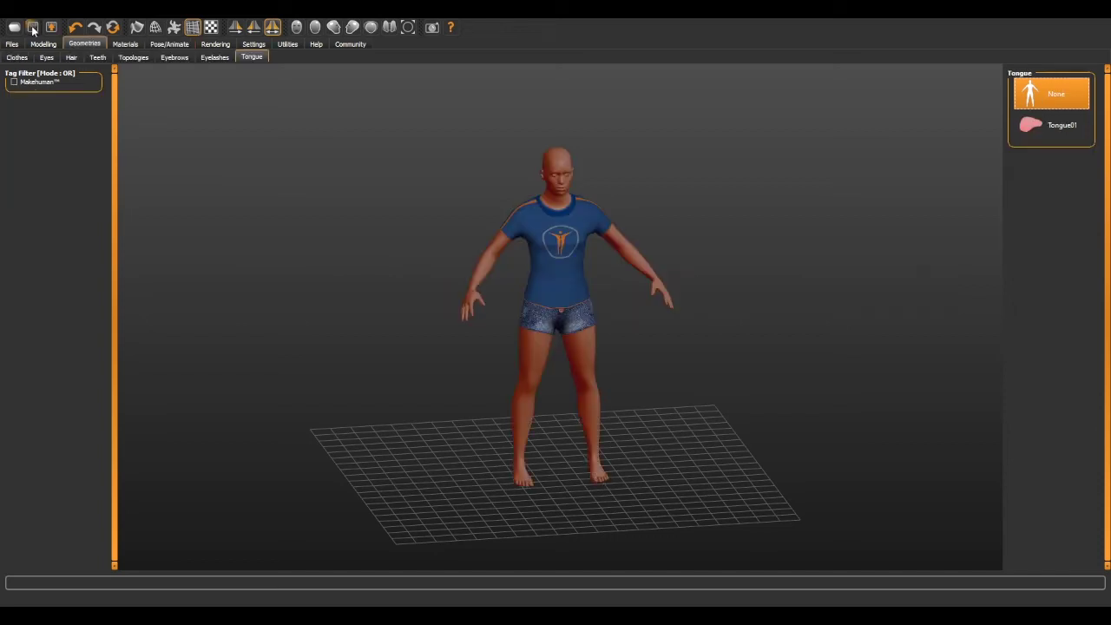
# Export the character as a Collada (.dae) mesh named 'human female tutorial'
pyautogui.click(33, 28)
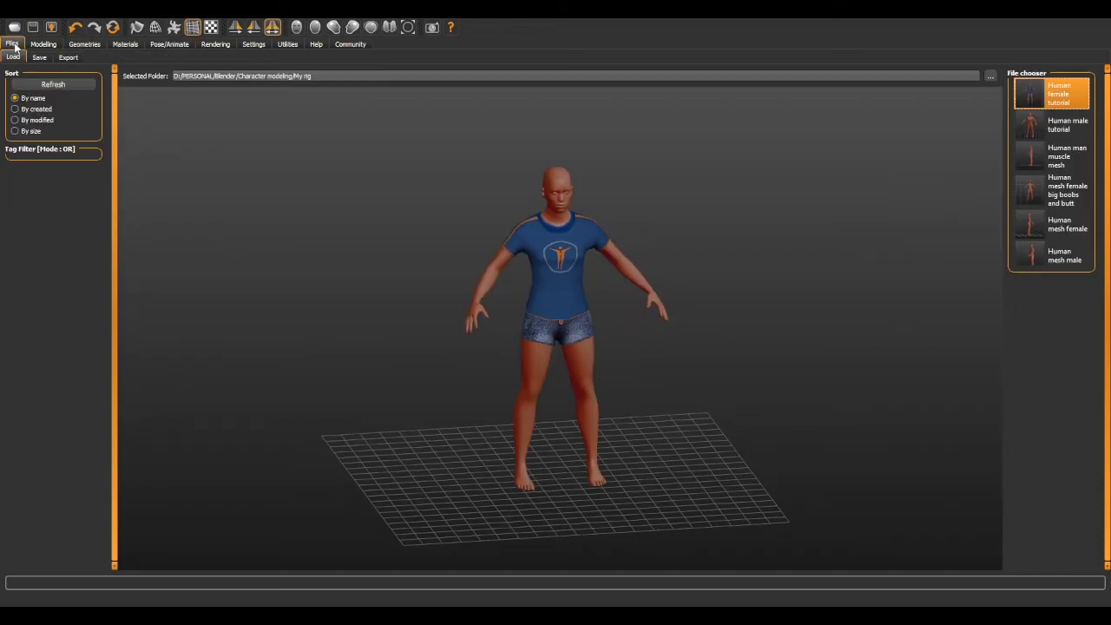
pyautogui.click(68, 56)
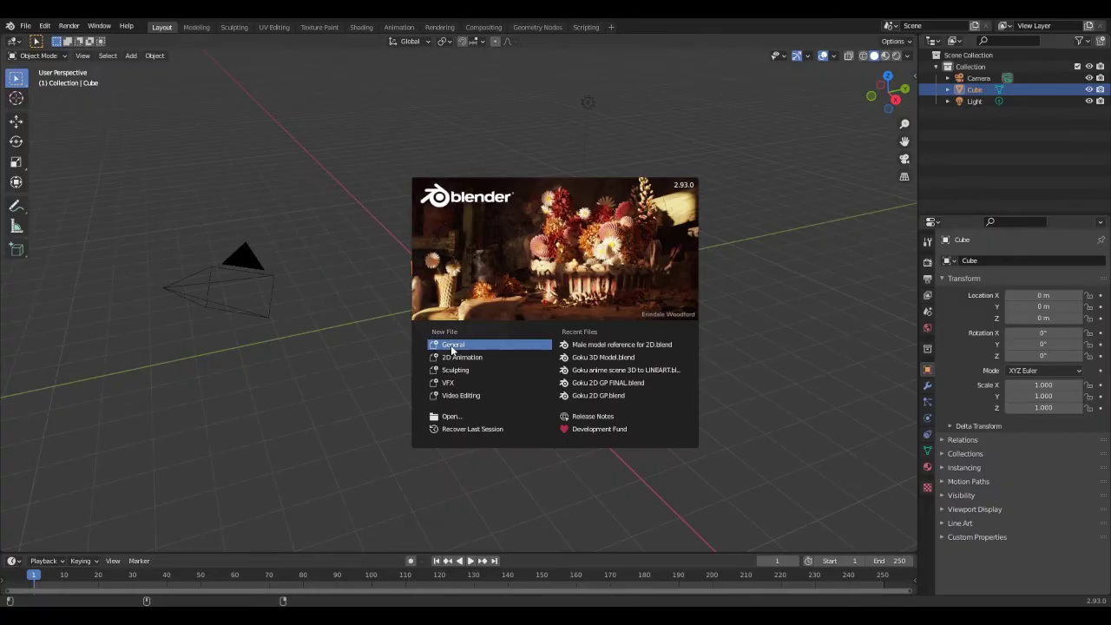
pyautogui.click(451, 345)
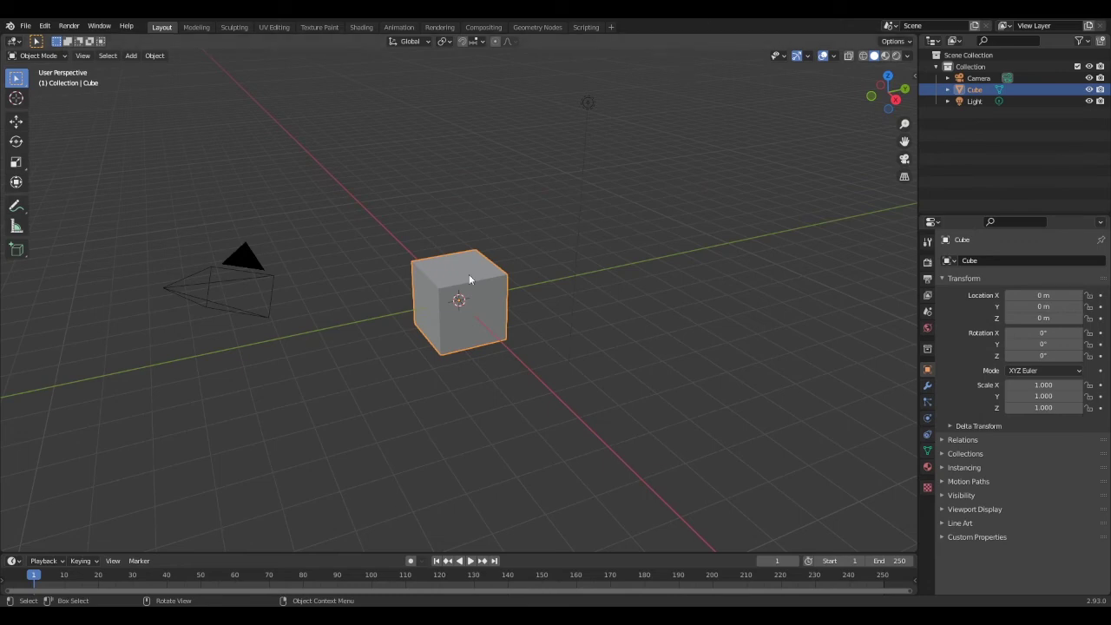
# Select the default cube and delete it with X
pyautogui.click(509, 218)
pyautogui.click(472, 258)
pyautogui.press('x')
pyautogui.click(471, 257)
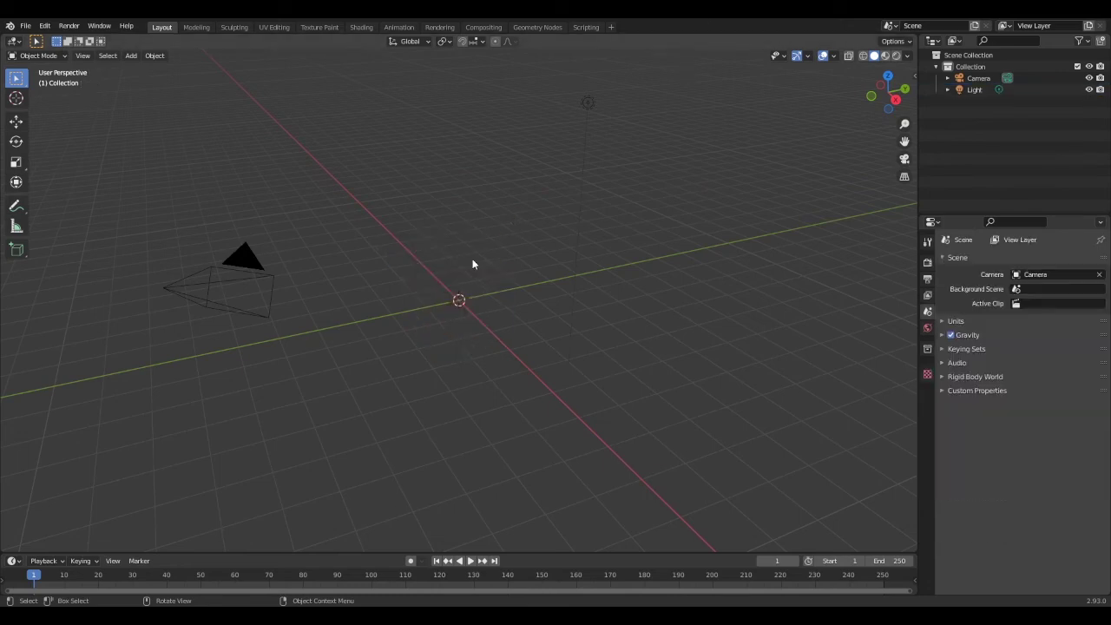
# Import the 'human female tutorial' Collada file, orbit around it, and deselect it
pyautogui.click(27, 26)
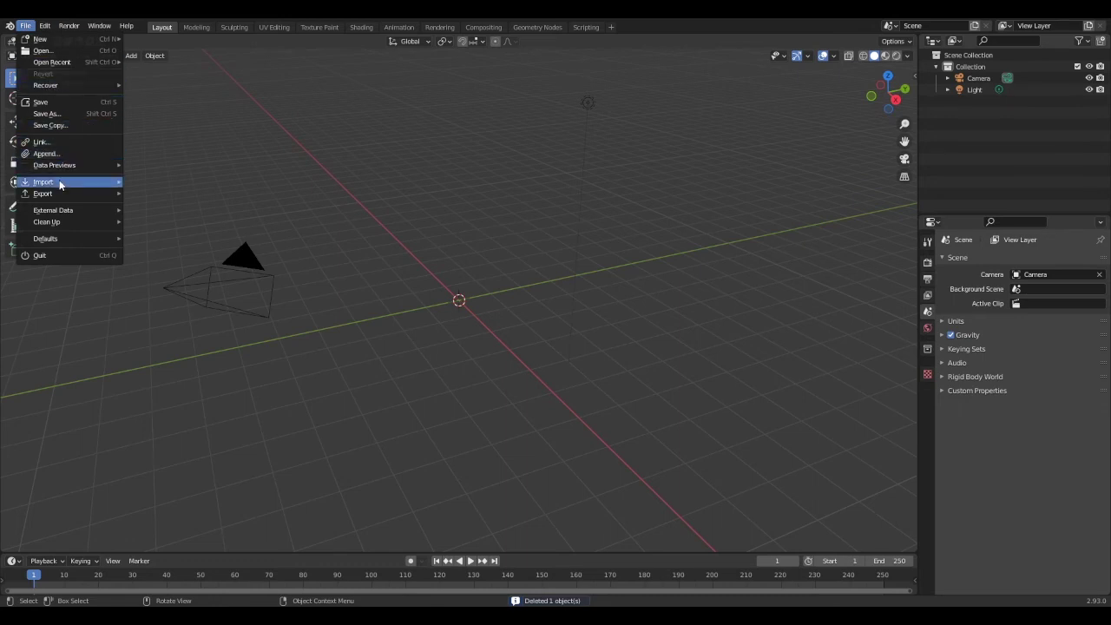
pyautogui.moveTo(116, 184)
pyautogui.click(157, 184)
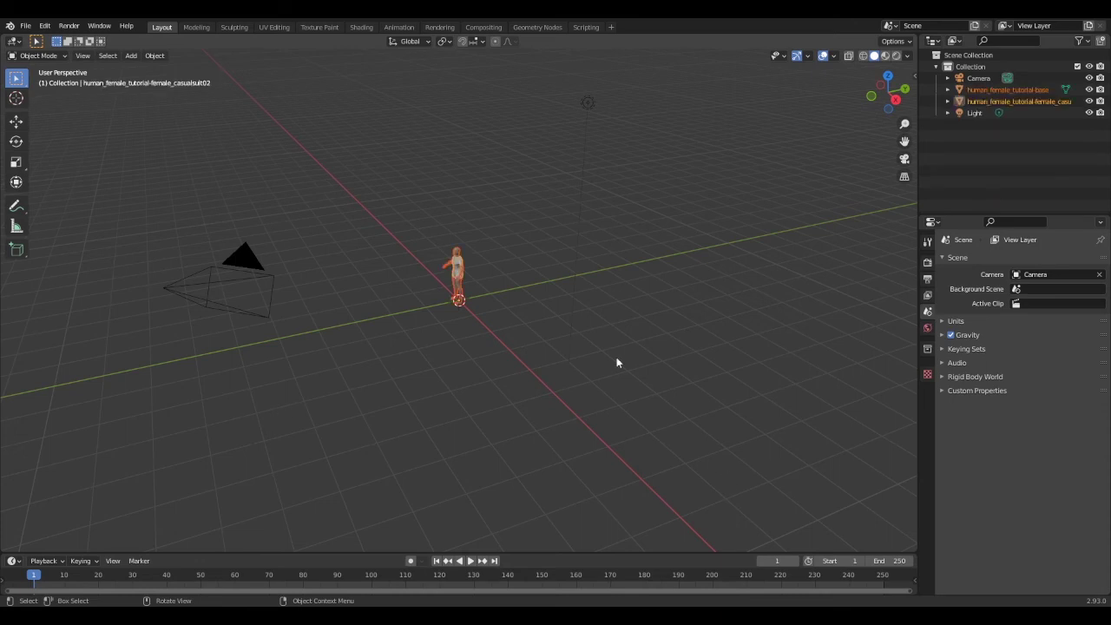
pyautogui.scroll(5, 436, 198)
pyautogui.moveTo(436, 198); pyautogui.dragTo(578, 203, button='middle')
pyautogui.scroll(4, 495, 278)
pyautogui.click(598, 190)
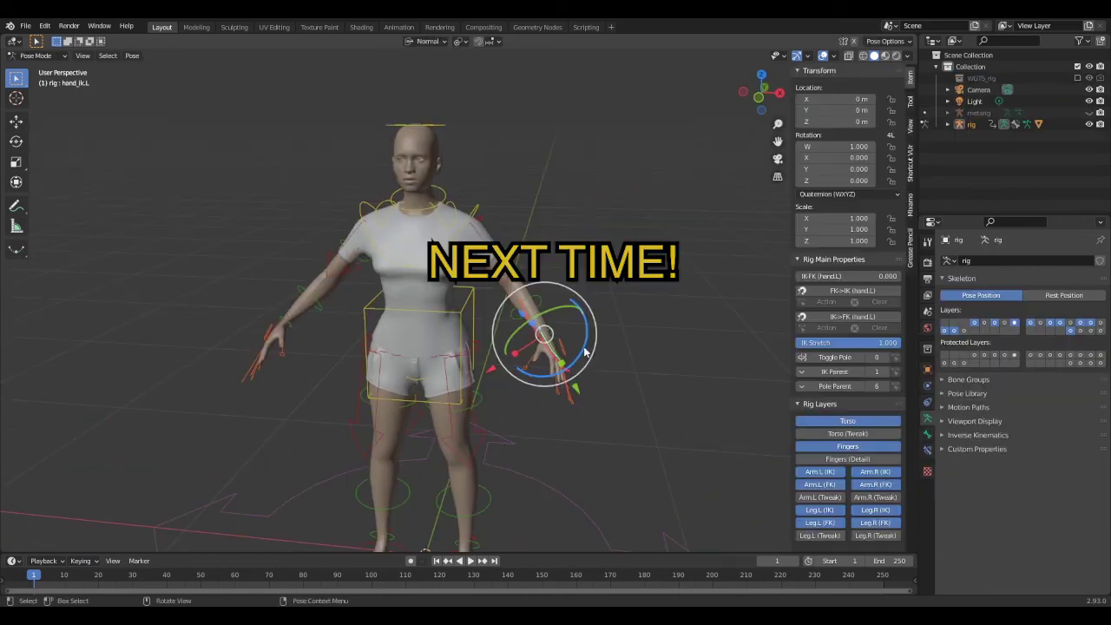
# Start grabbing the left hand IK control (hand_ik.L) with G
pyautogui.press('g')
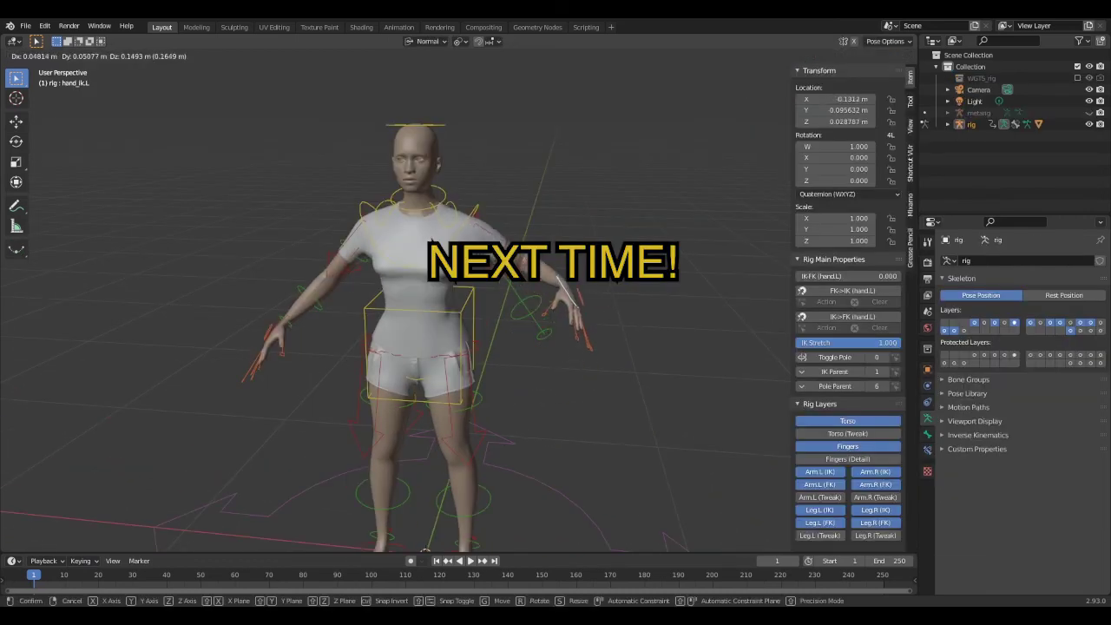